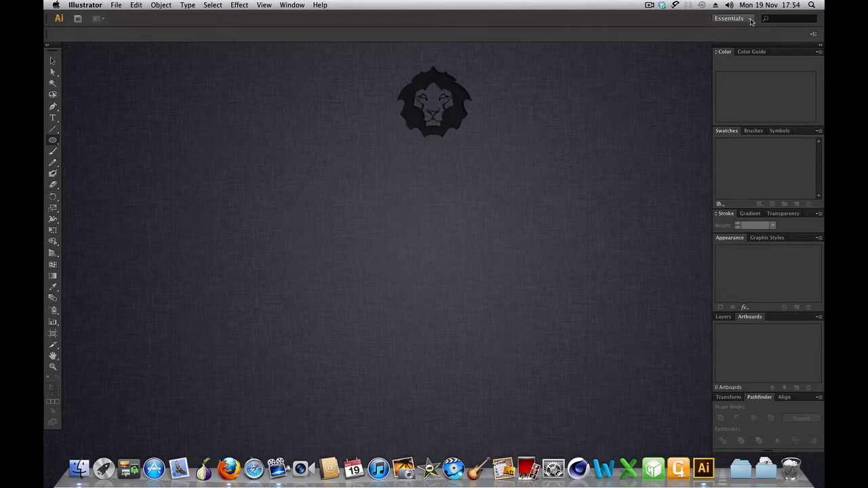
Step: Set the workspace to Essentials
{"action": "left_click", "coordinate": [751, 21]}
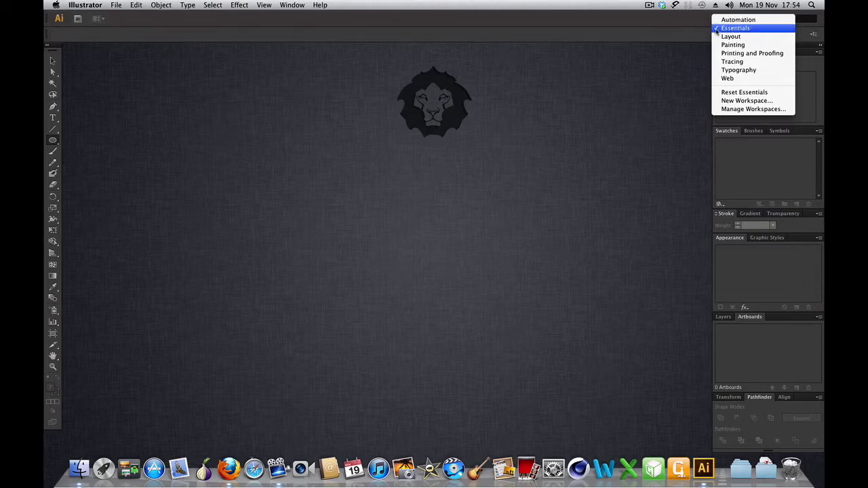
{"action": "left_click", "coordinate": [736, 29]}
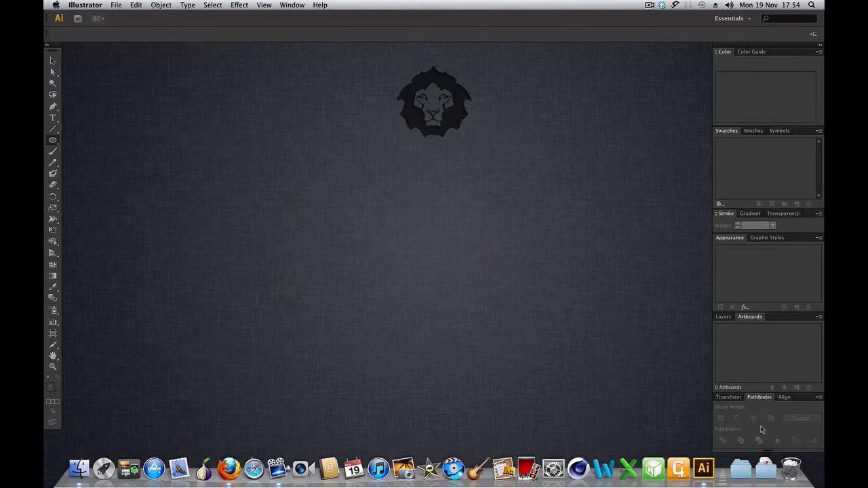
Step: Create a new portrait A4 document in millimetres with CMYK color mode and High (300 ppi) raster effects
{"action": "left_click", "coordinate": [116, 5]}
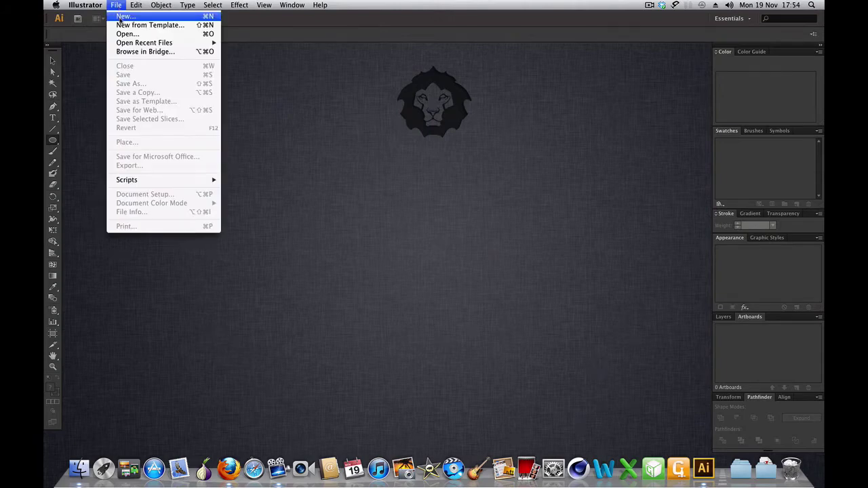
{"action": "left_click", "coordinate": [119, 16]}
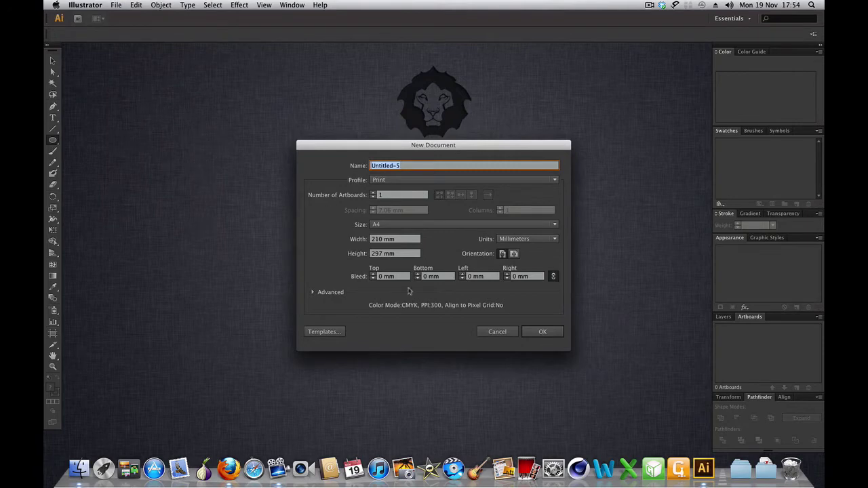
{"action": "left_click", "coordinate": [312, 292]}
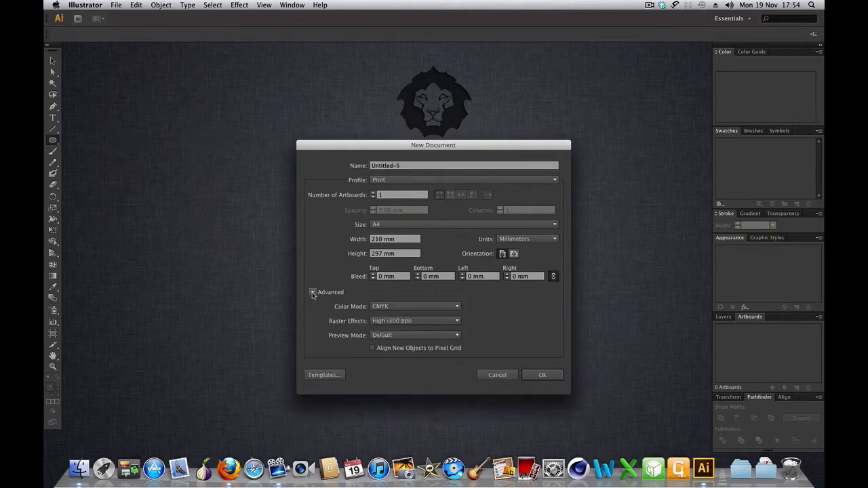
{"action": "left_click", "coordinate": [453, 308]}
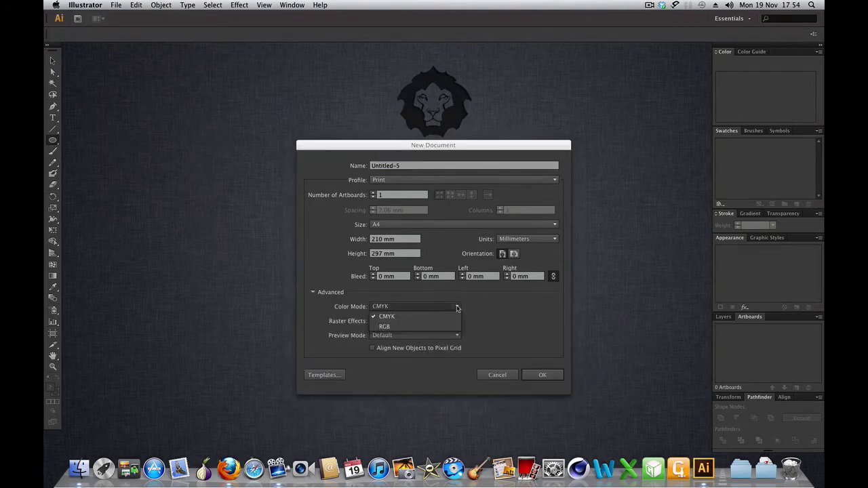
{"action": "left_click", "coordinate": [399, 320]}
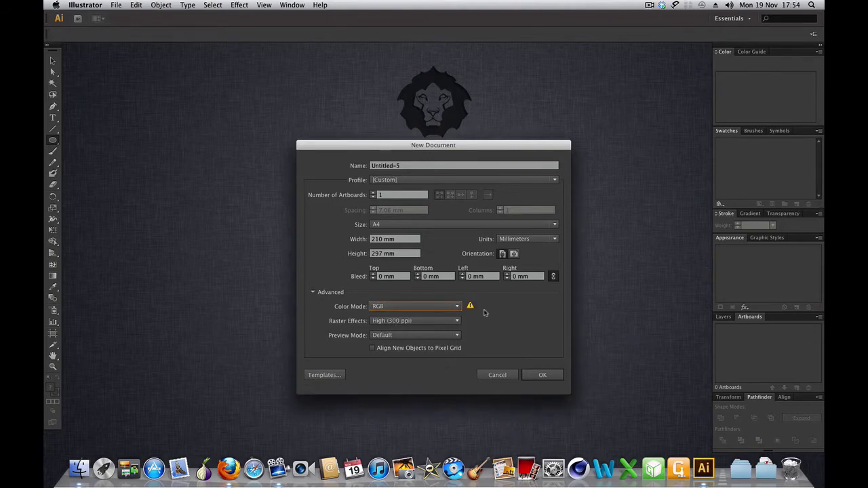
{"action": "left_click", "coordinate": [458, 307]}
{"action": "left_click", "coordinate": [411, 316]}
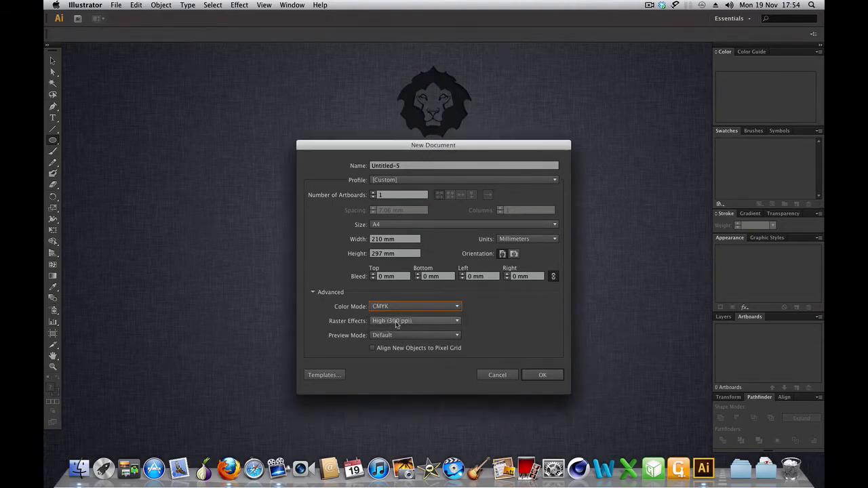
{"action": "left_click", "coordinate": [543, 375]}
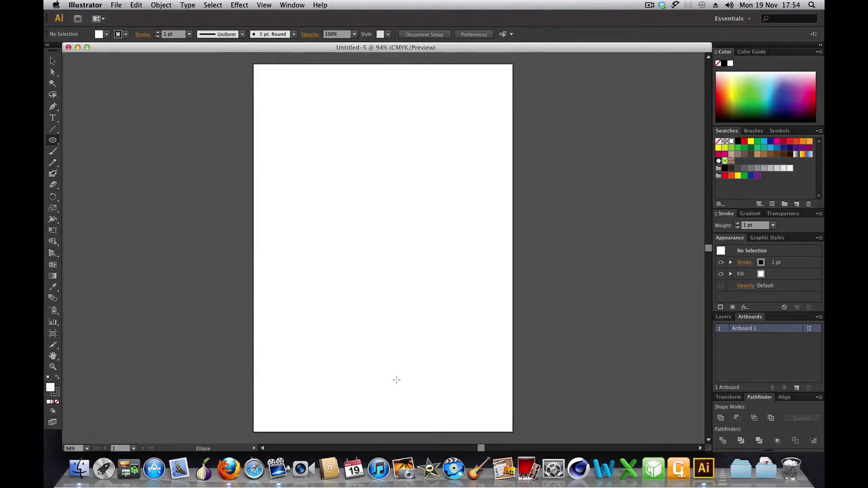
Step: Detach the shape tools and the Rotate and Reflect tools as floating panels, placed side by side next to the artboard
{"action": "left_click", "coordinate": [53, 143]}
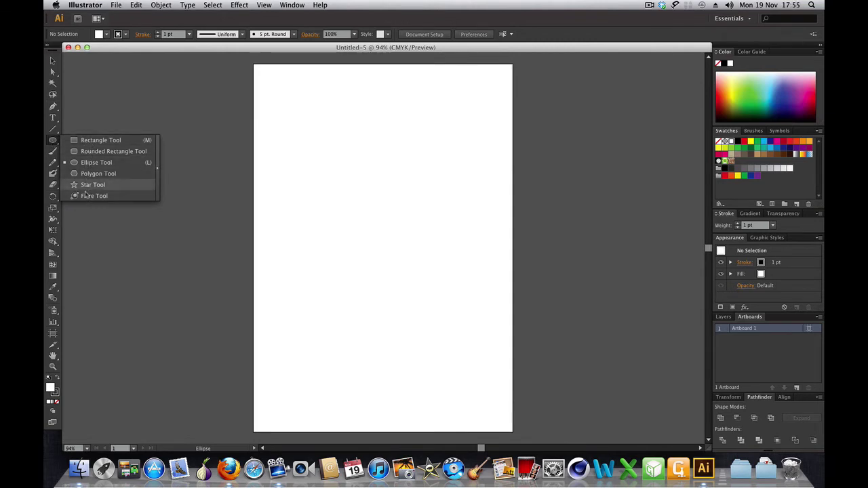
{"action": "left_click", "coordinate": [157, 173]}
{"action": "left_click_drag", "start_coordinate": [99, 146], "coordinate": [112, 97]}
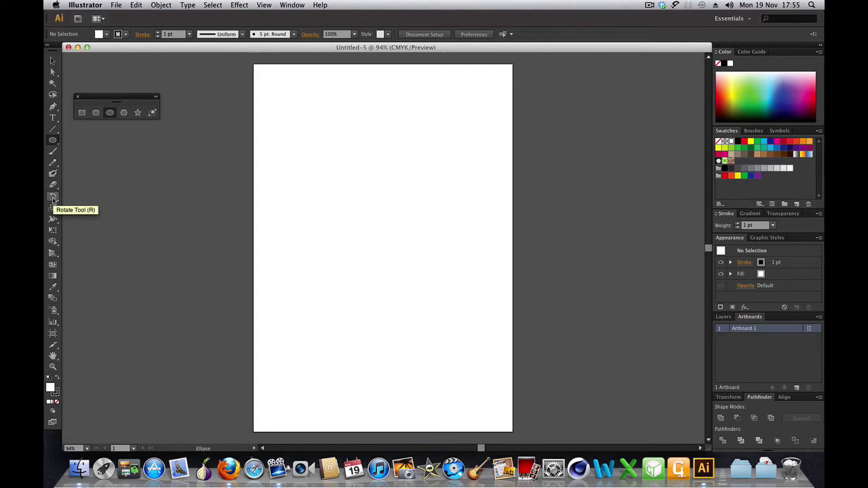
{"action": "left_click_drag", "start_coordinate": [54, 198], "coordinate": [130, 202]}
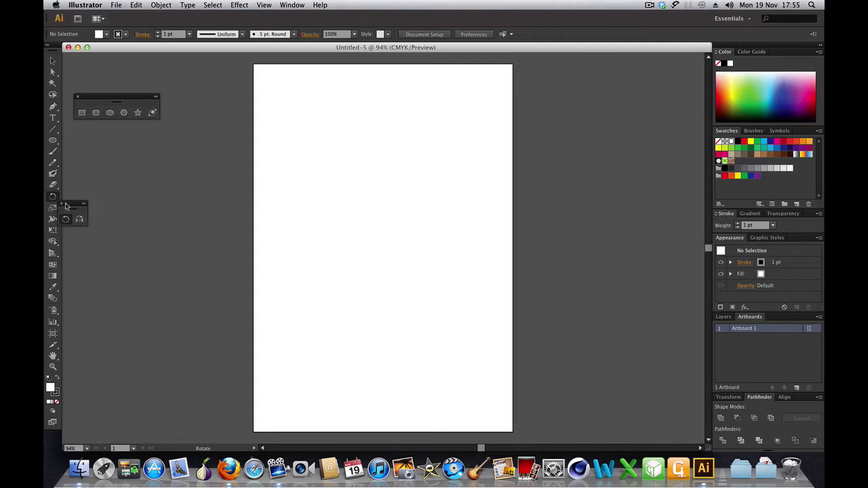
{"action": "left_click_drag", "start_coordinate": [67, 204], "coordinate": [169, 97]}
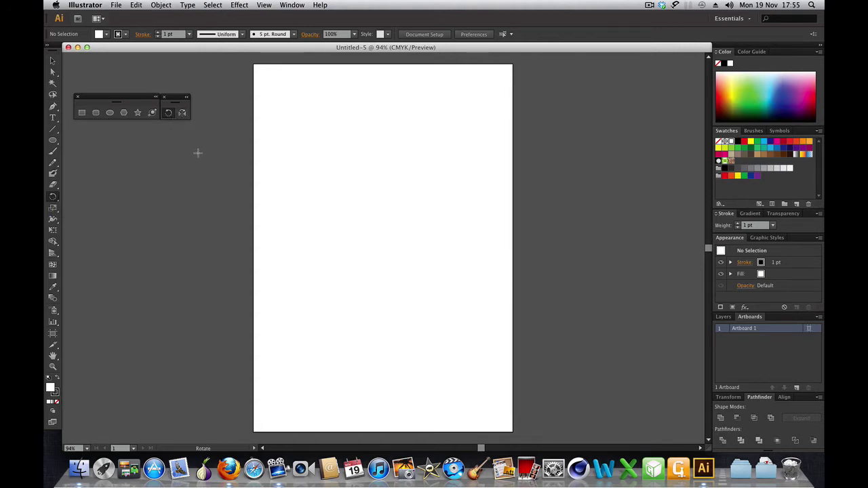
Step: Create a circle 100 mm wide and 100 mm high on the artboard with the Ellipse tool
{"action": "left_click", "coordinate": [110, 113]}
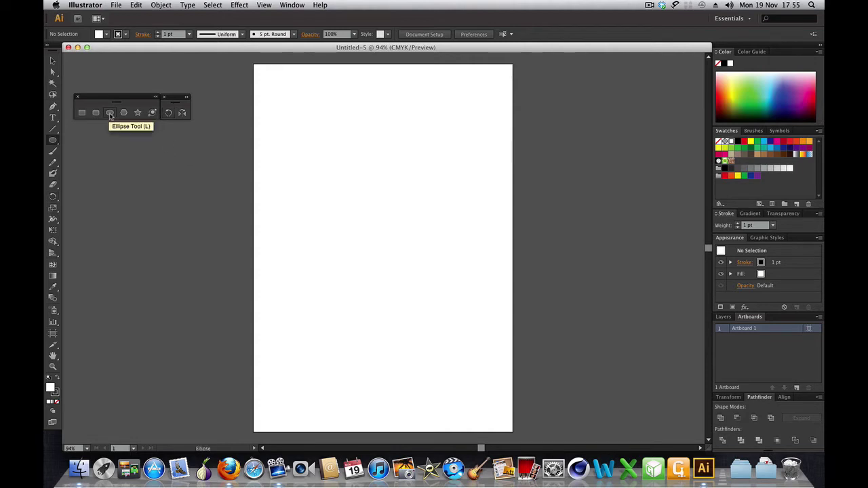
{"action": "left_click", "coordinate": [332, 182]}
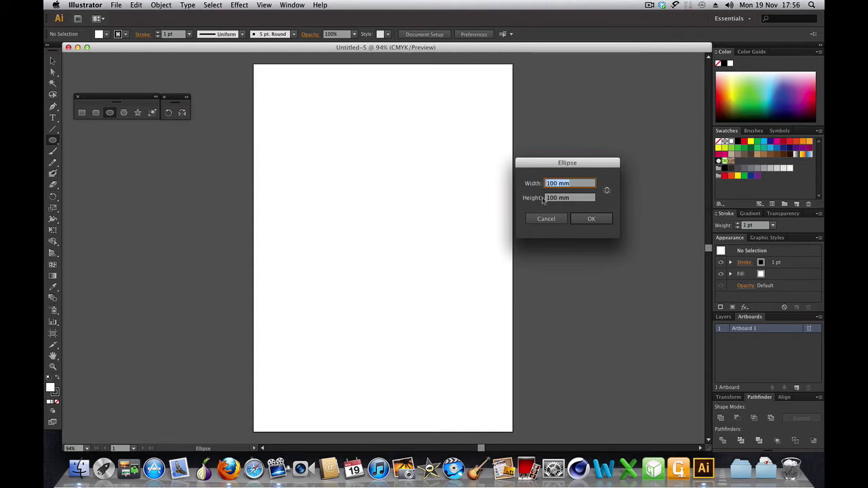
{"action": "left_click", "coordinate": [590, 222]}
{"action": "type", "text": "10"}
{"action": "key", "text": "Tab"}
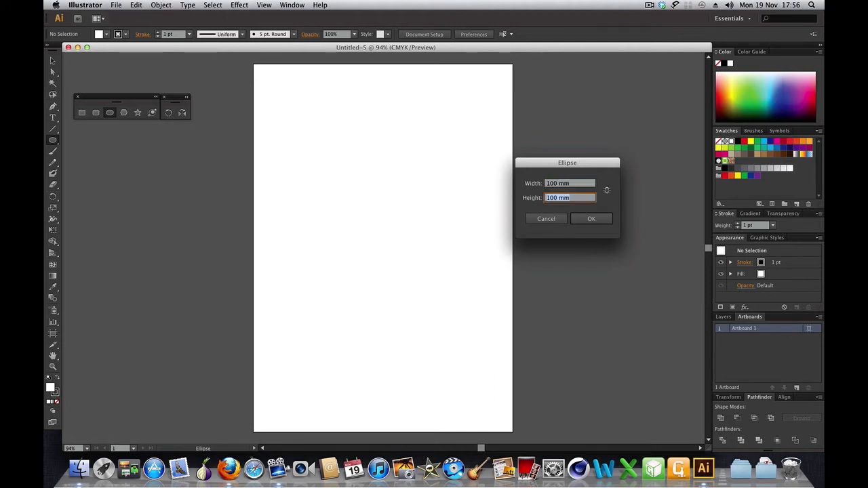
{"action": "type", "text": "1"}
{"action": "left_click", "coordinate": [591, 220]}
{"action": "left_click", "coordinate": [590, 220]}
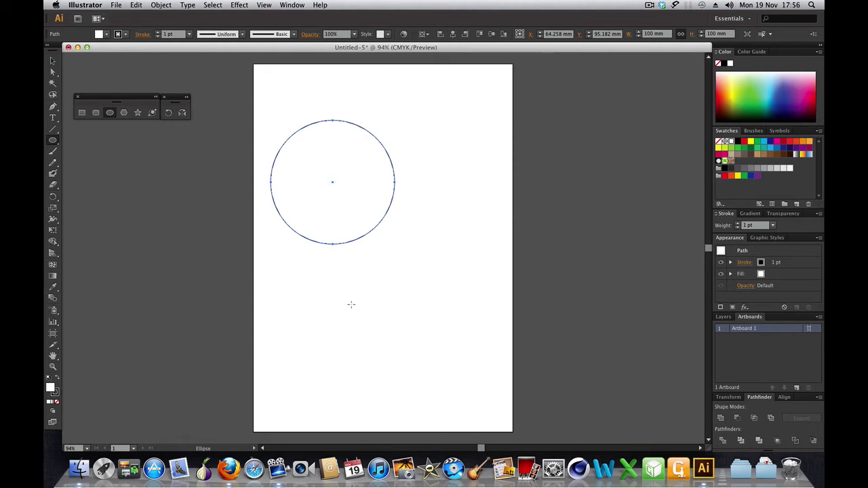
Step: Align the 100 mm circle to the artboard, centring it horizontally and vertically
{"action": "left_click", "coordinate": [428, 34]}
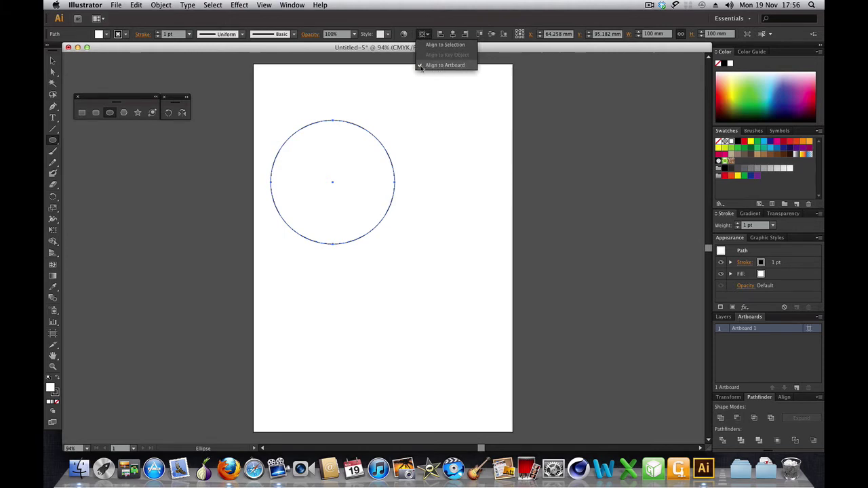
{"action": "left_click", "coordinate": [450, 66]}
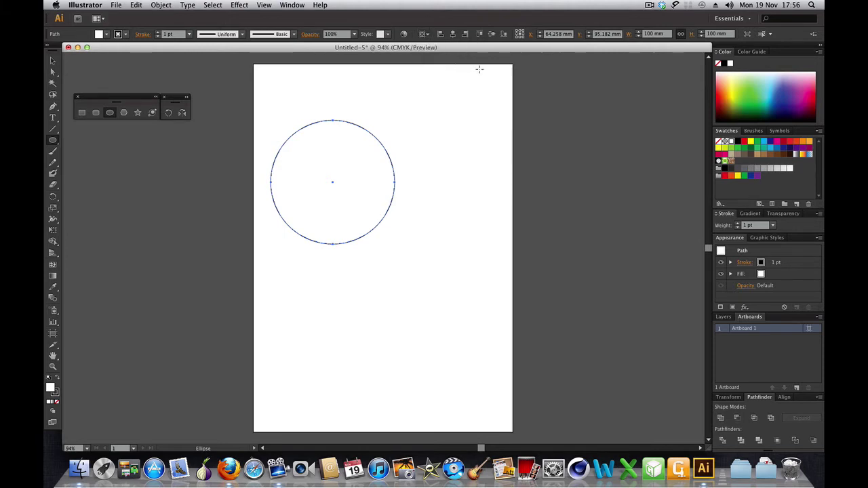
{"action": "left_click", "coordinate": [454, 35]}
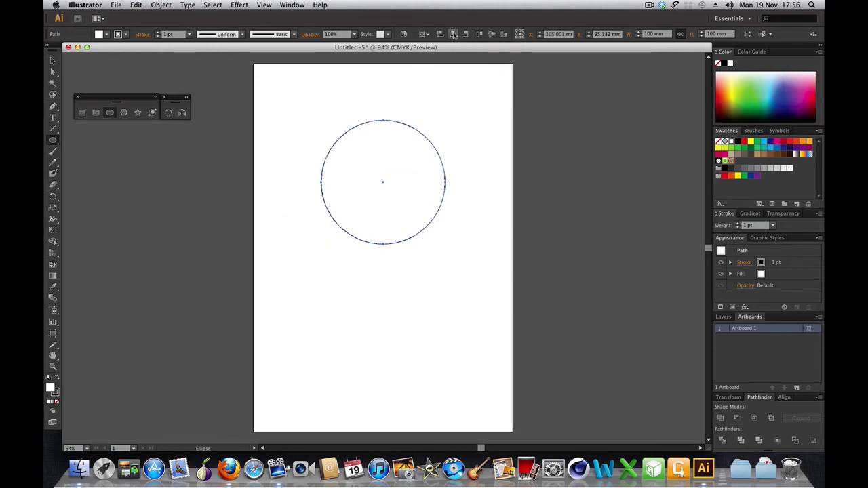
{"action": "left_click", "coordinate": [491, 35]}
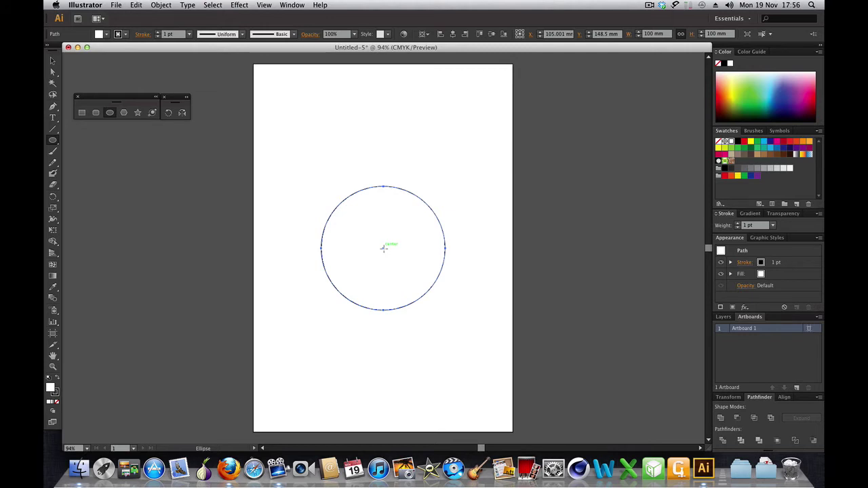
Step: Create a second circle 85 mm wide and 85 mm high, centred on the first circle's centre point
{"action": "left_click", "coordinate": [110, 113]}
{"action": "left_click", "coordinate": [384, 248]}
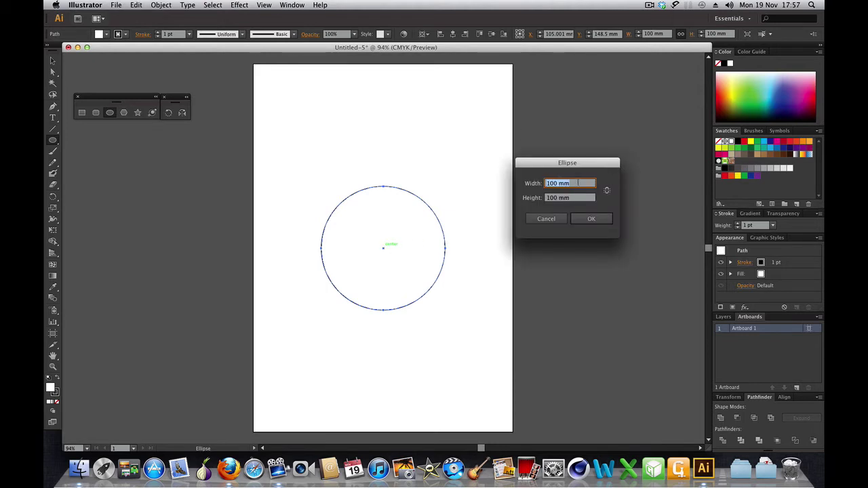
{"action": "type", "text": "85"}
{"action": "key", "text": "Tab"}
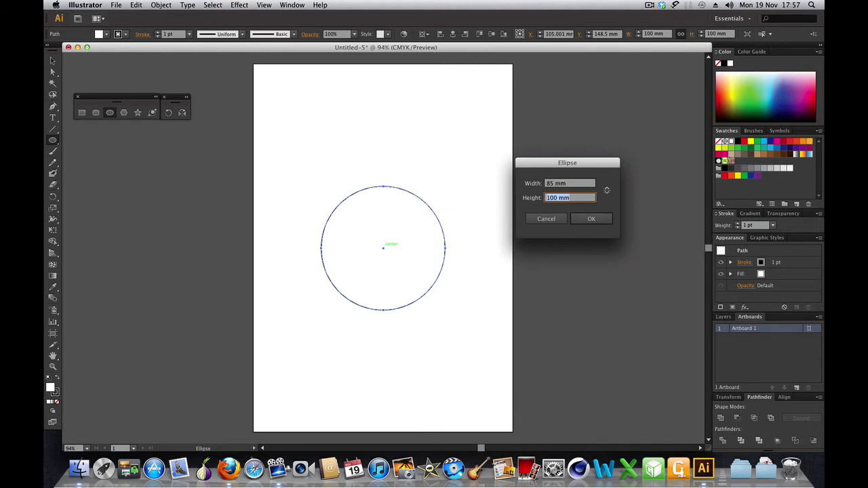
{"action": "type", "text": "85"}
{"action": "left_click", "coordinate": [590, 219]}
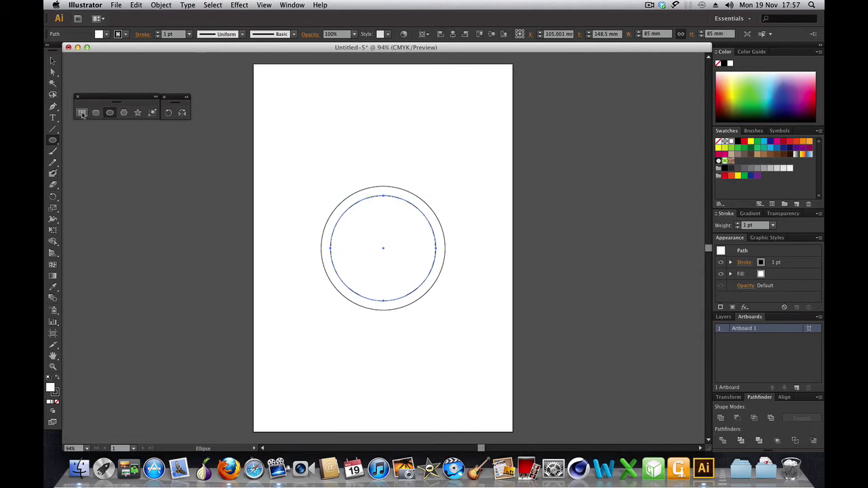
Step: Select both concentric circles together
{"action": "left_click", "coordinate": [53, 62]}
{"action": "left_click_drag", "start_coordinate": [293, 170], "coordinate": [476, 343]}
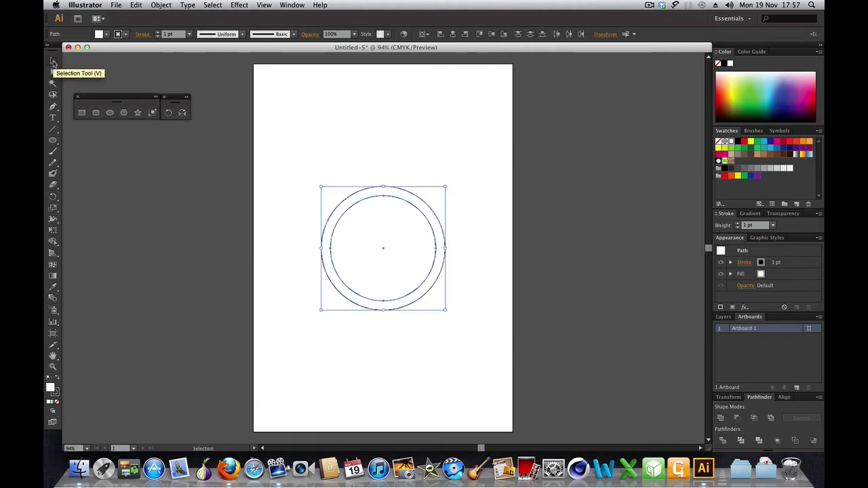
{"action": "left_click_drag", "start_coordinate": [302, 165], "coordinate": [469, 330]}
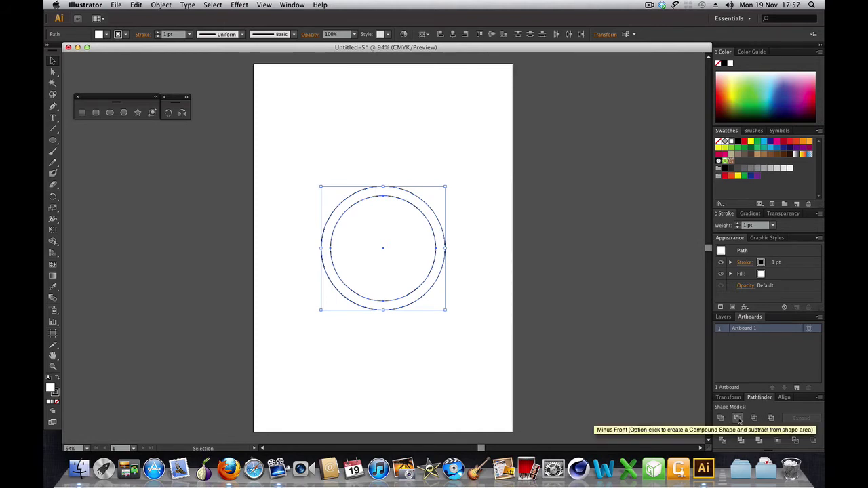
Step: Expand Layer 1 and hide and reshow each circle's path to check the stacking order
{"action": "left_click", "coordinate": [728, 319]}
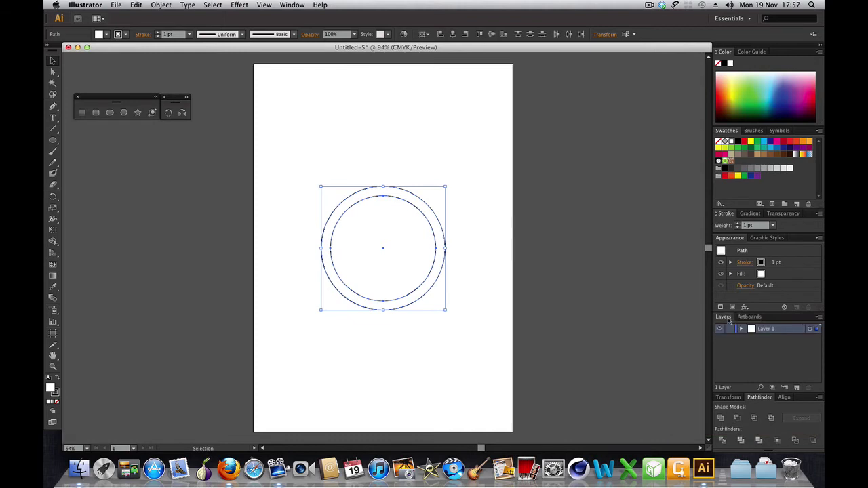
{"action": "left_click", "coordinate": [742, 329]}
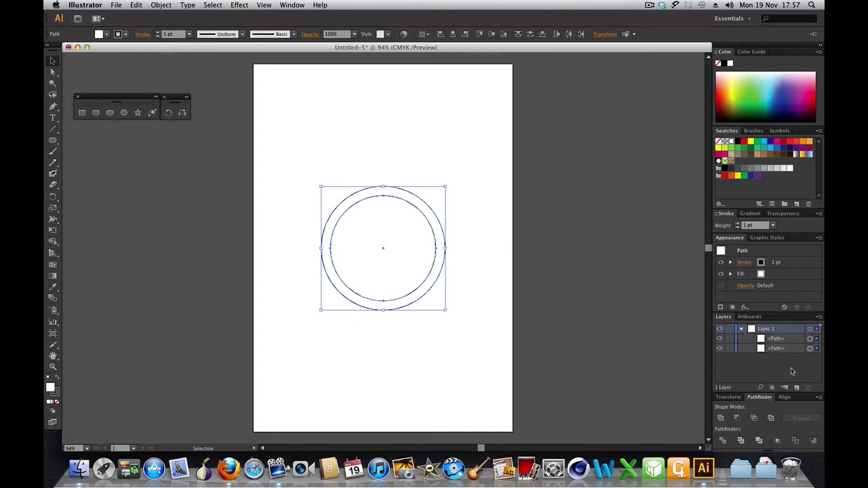
{"action": "left_click", "coordinate": [720, 339]}
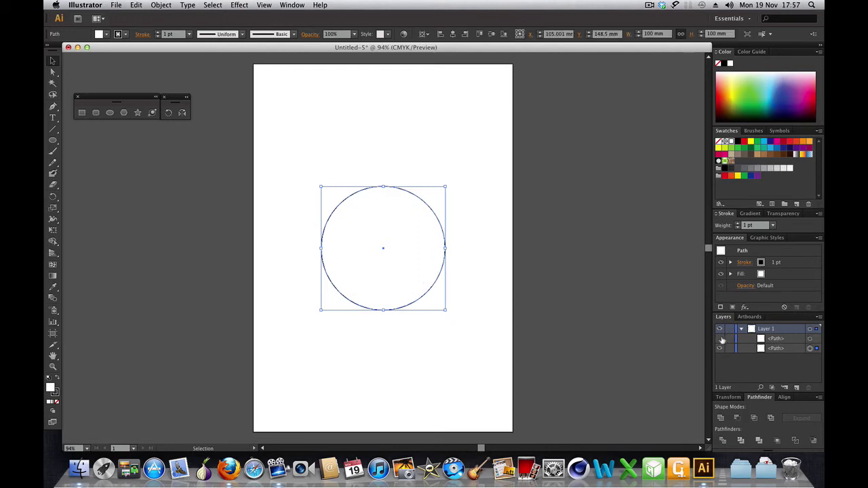
{"action": "left_click", "coordinate": [720, 339]}
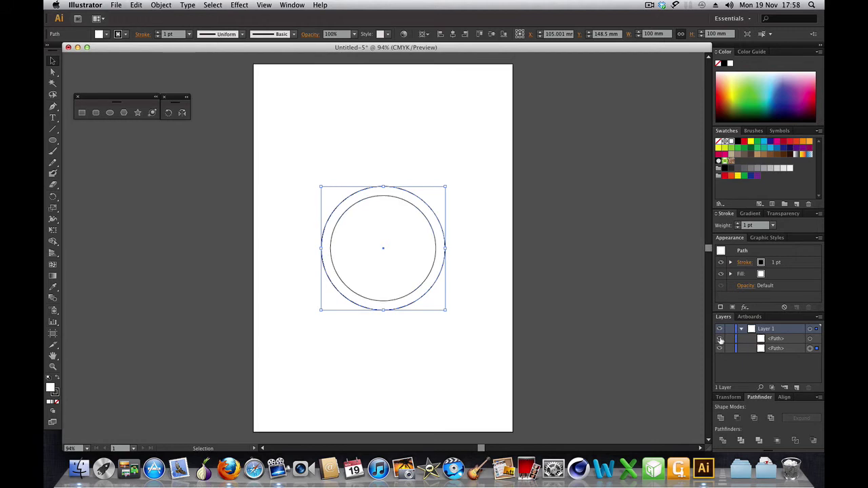
{"action": "left_click", "coordinate": [721, 349]}
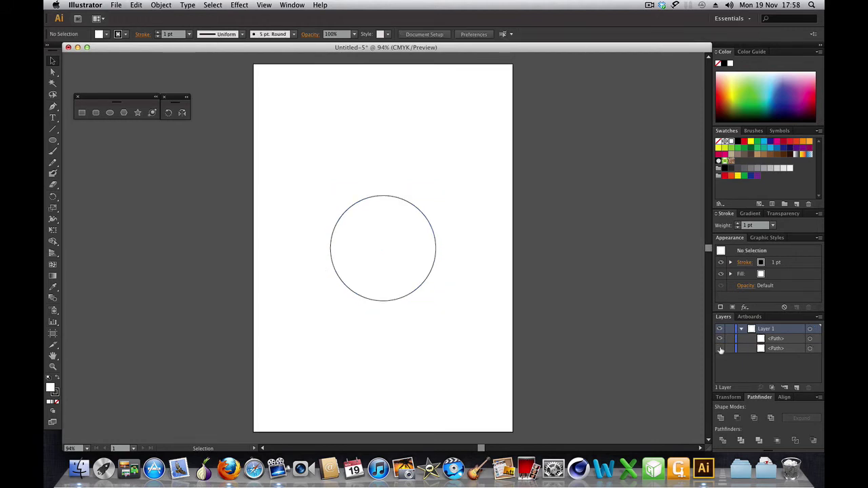
{"action": "left_click", "coordinate": [721, 349]}
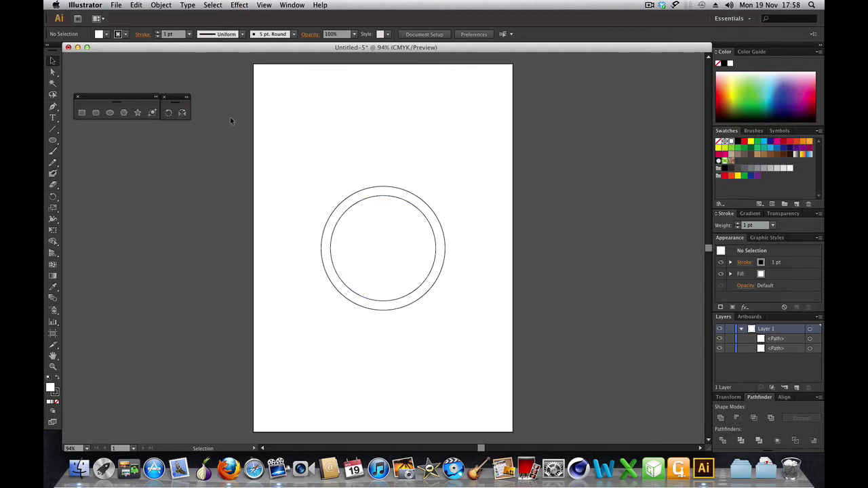
Step: Select both circles, subtract the inner one from the outer one with Minus Front, and fill the ring with orange
{"action": "left_click", "coordinate": [51, 61]}
{"action": "left_click_drag", "start_coordinate": [297, 175], "coordinate": [475, 328]}
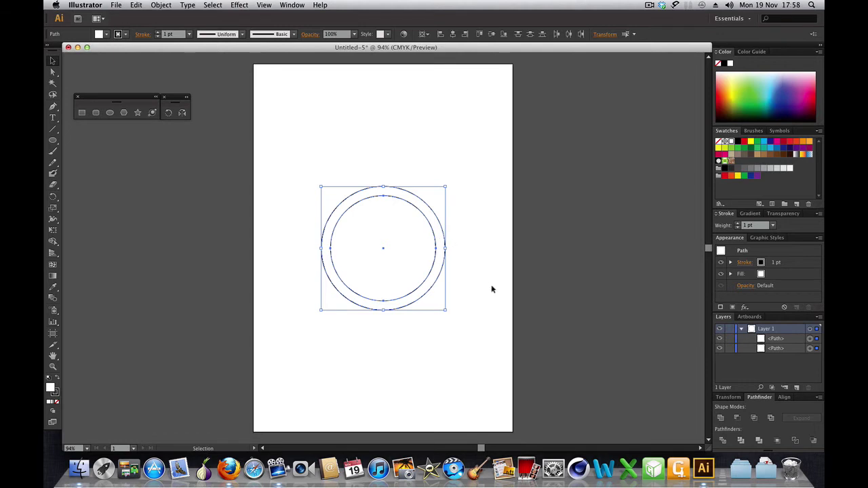
{"action": "left_click", "coordinate": [738, 418]}
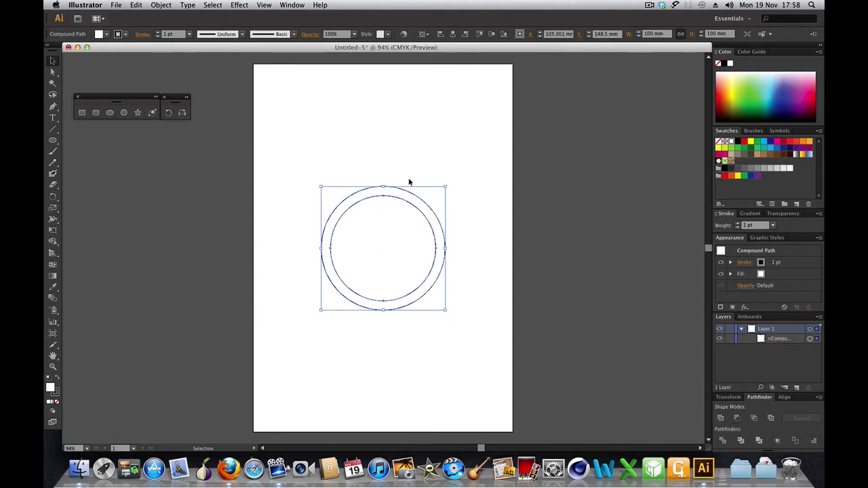
{"action": "left_click", "coordinate": [810, 142]}
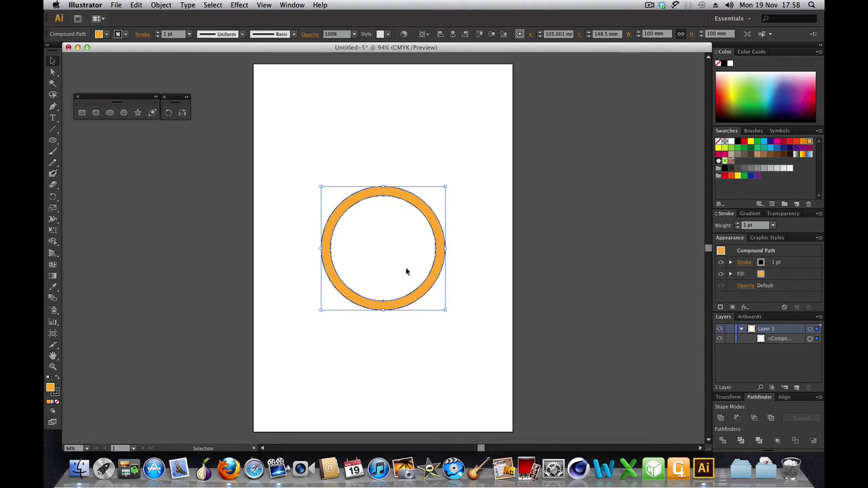
Step: Set the ring's fill to None so only its outline is drawn, and deselect it
{"action": "left_click", "coordinate": [722, 143]}
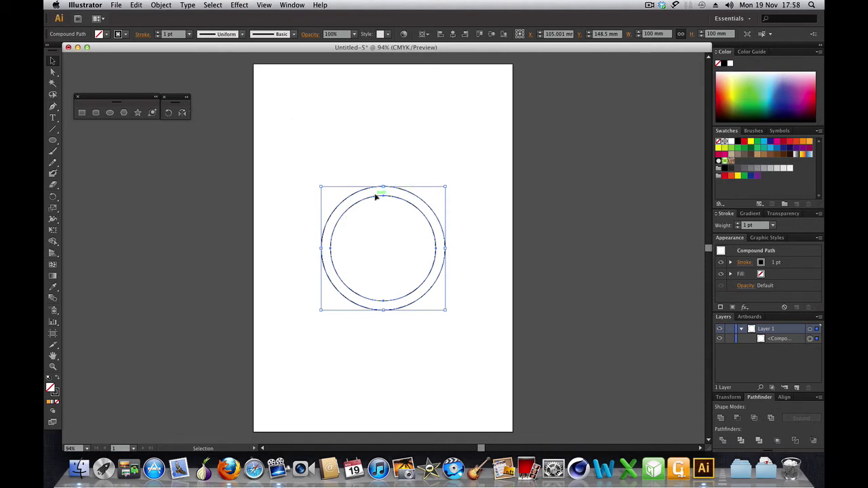
{"action": "left_click", "coordinate": [286, 155]}
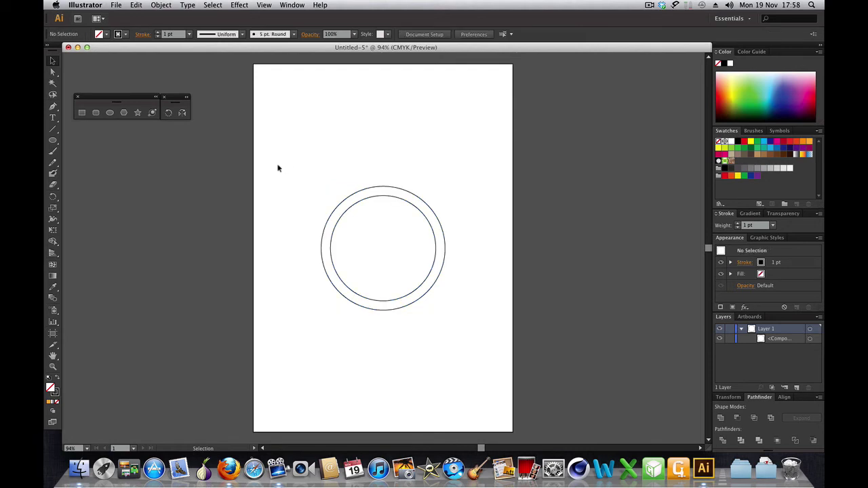
Step: Draw a narrow vertical rectangle about 5 mm wide and 92 mm high, spanning the ring from its upper band to its lower band
{"action": "left_click", "coordinate": [82, 113]}
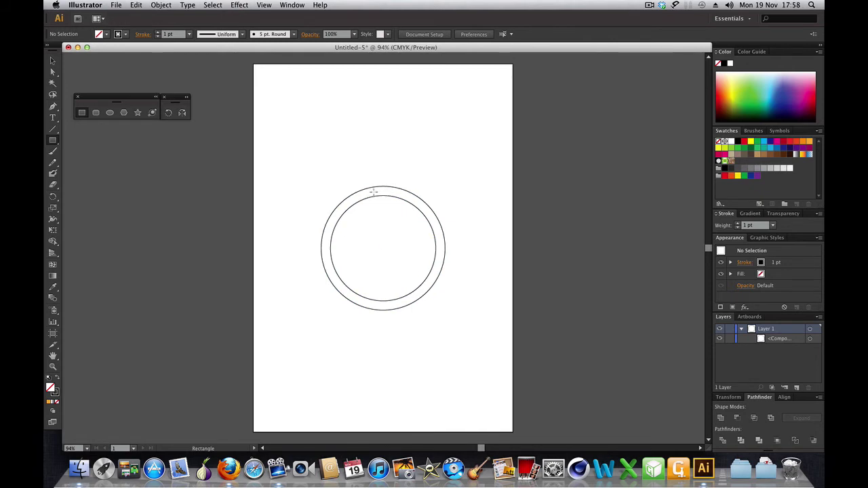
{"action": "left_click_drag", "start_coordinate": [372, 192], "coordinate": [378, 306]}
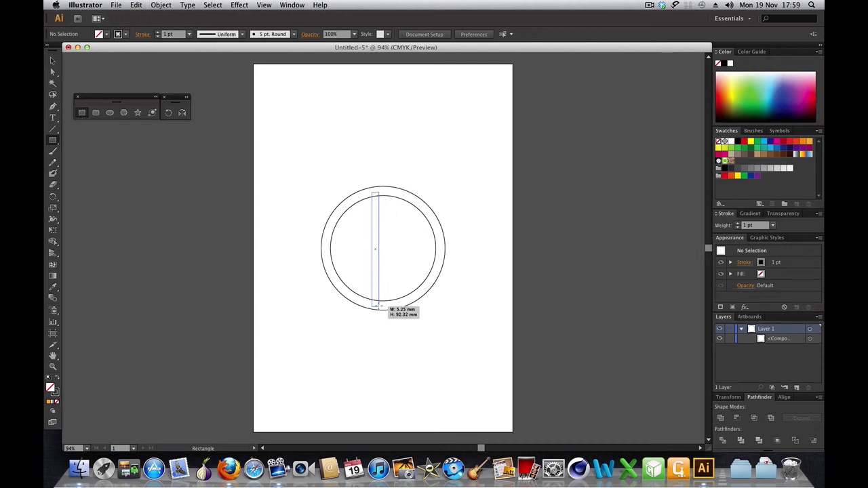
{"action": "left_click_drag", "start_coordinate": [377, 307], "coordinate": [378, 306]}
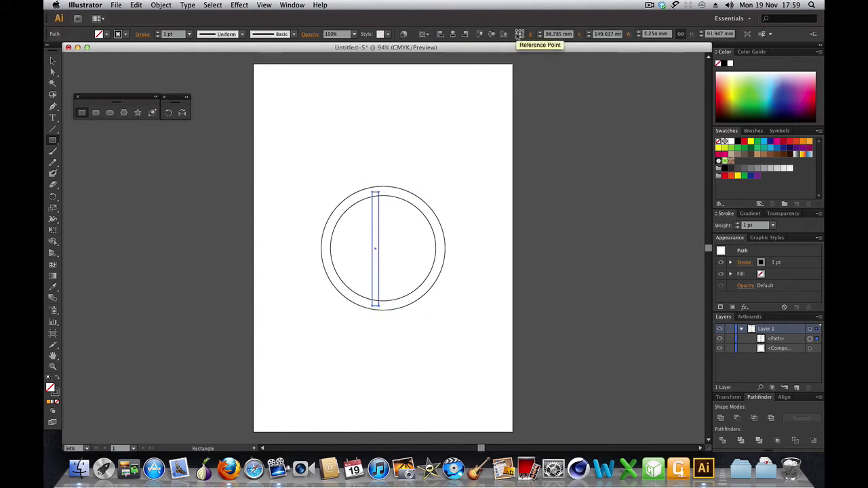
Step: Align the rectangle to the artboard's centre both horizontally and vertically
{"action": "left_click", "coordinate": [429, 35]}
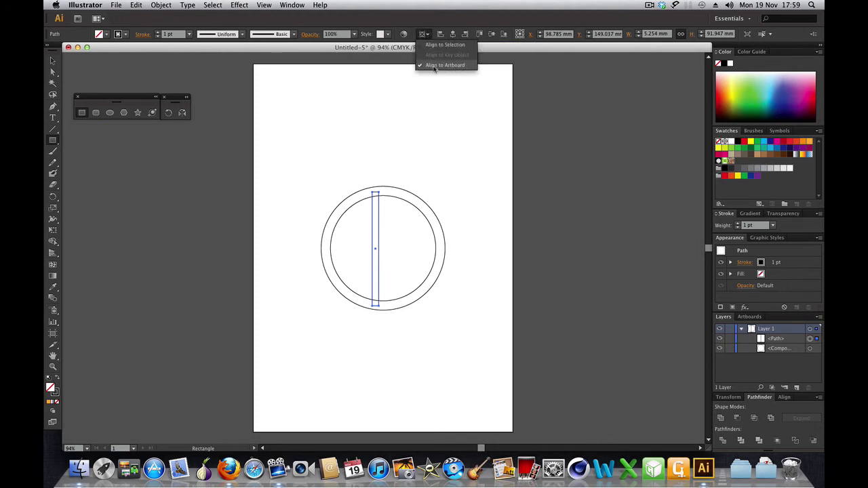
{"action": "left_click", "coordinate": [455, 66]}
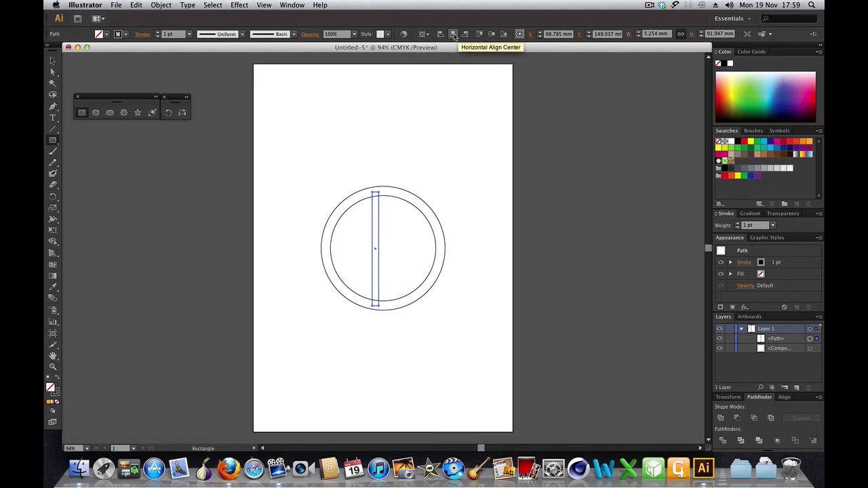
{"action": "left_click", "coordinate": [453, 35]}
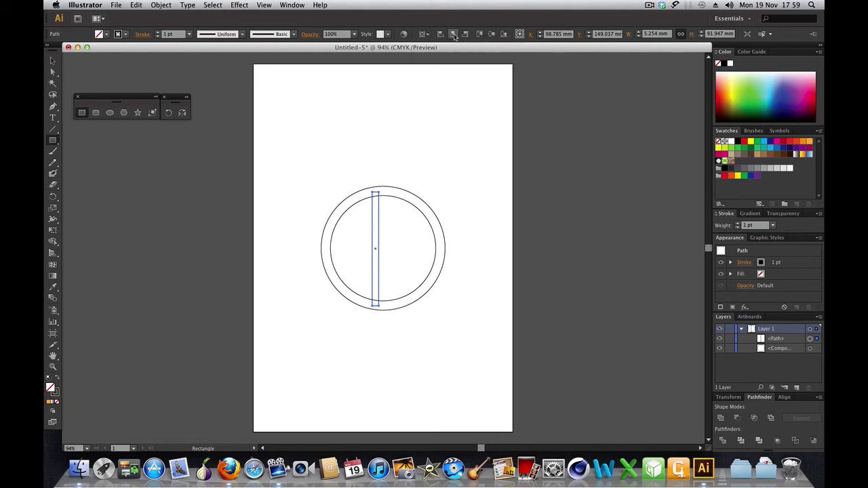
{"action": "left_click", "coordinate": [494, 35]}
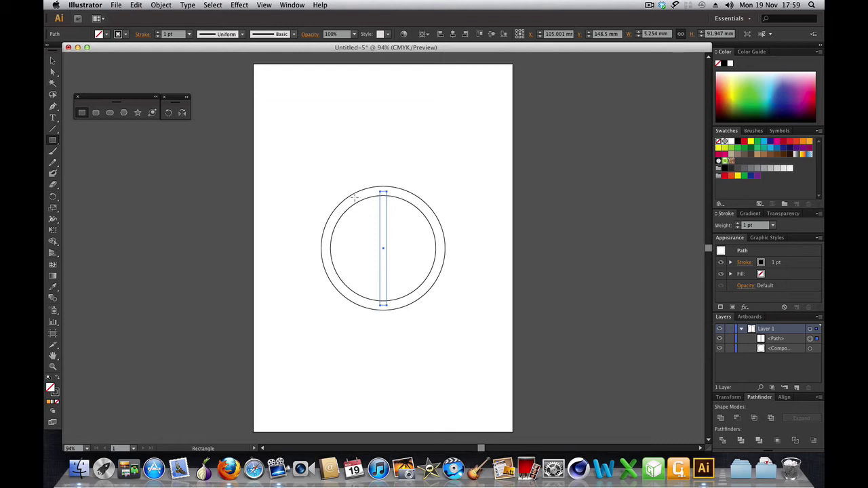
Step: Make a copy of the bar rotated 30° about the circle's centre, checking the angle with the preview
{"action": "left_click", "coordinate": [169, 114]}
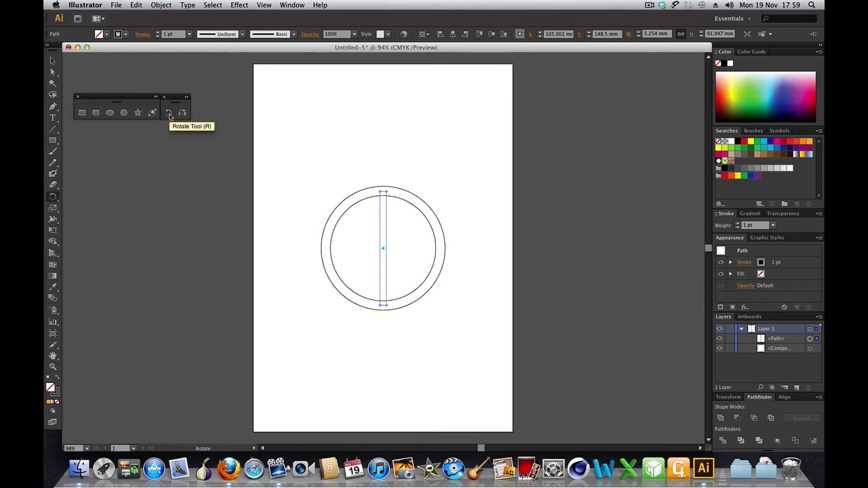
{"action": "left_click", "coordinate": [383, 249], "text": "alt"}
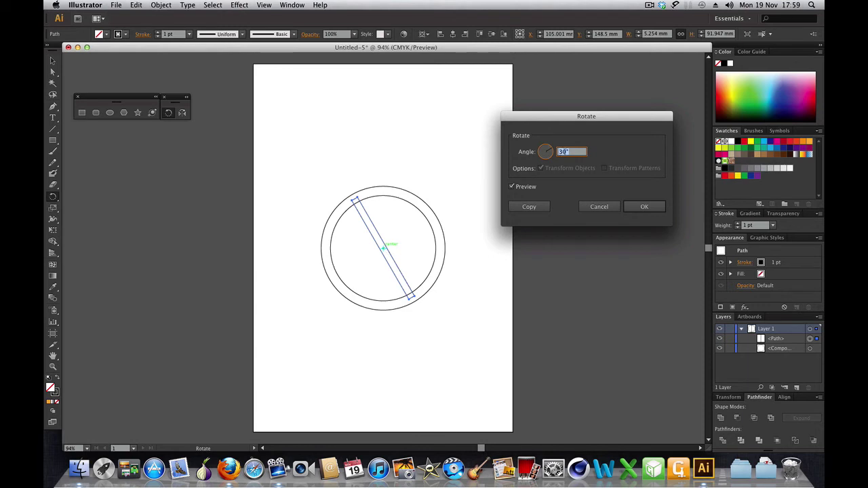
{"action": "left_click", "coordinate": [563, 152]}
{"action": "key", "text": "BackSpace"}
{"action": "left_click", "coordinate": [511, 187]}
{"action": "left_click", "coordinate": [511, 187]}
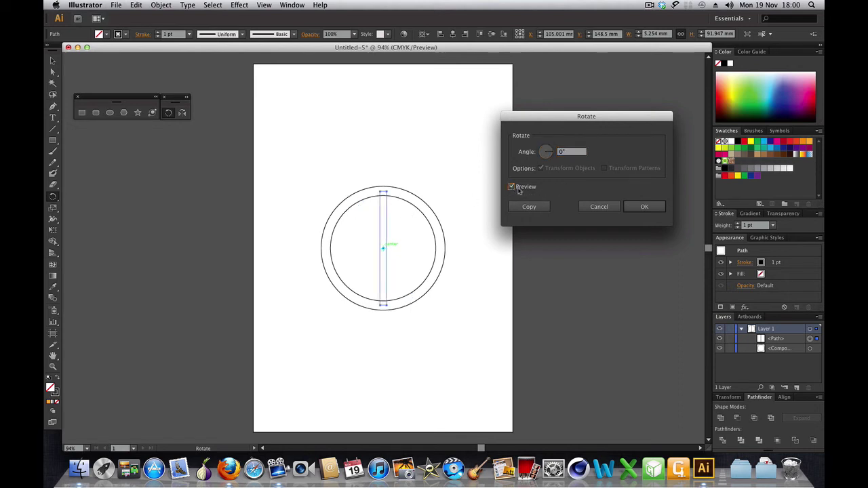
{"action": "left_click", "coordinate": [559, 153]}
{"action": "type", "text": "30"}
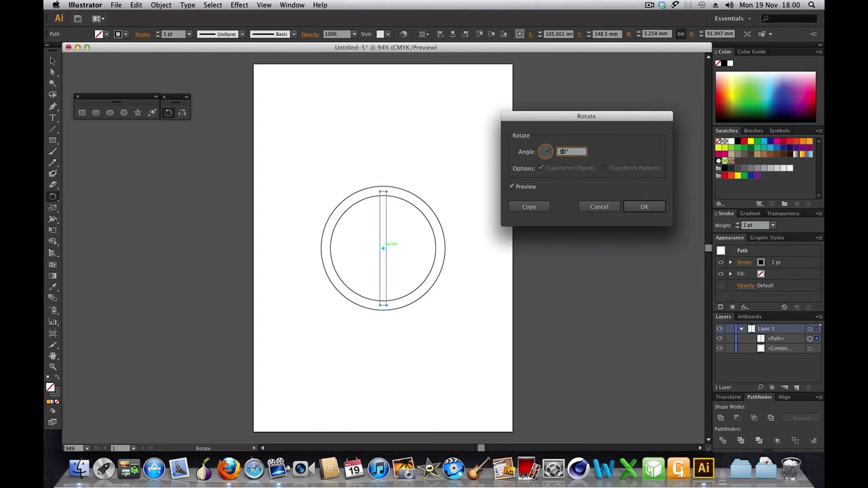
{"action": "left_click", "coordinate": [512, 187]}
{"action": "left_click", "coordinate": [511, 187]}
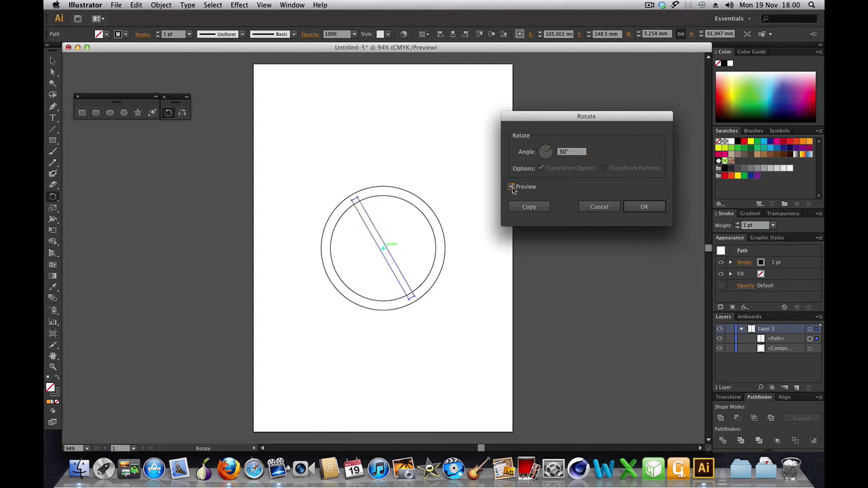
{"action": "left_click", "coordinate": [530, 209]}
{"action": "left_click", "coordinate": [532, 210]}
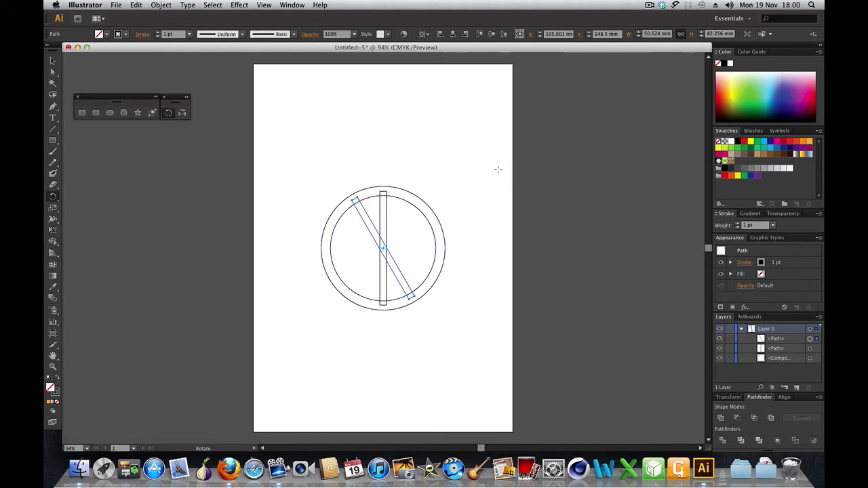
Step: Repeat the 30° rotated copy until six bars are spaced evenly around the ring
{"action": "key", "text": "v"}
{"action": "key", "text": "super+d"}
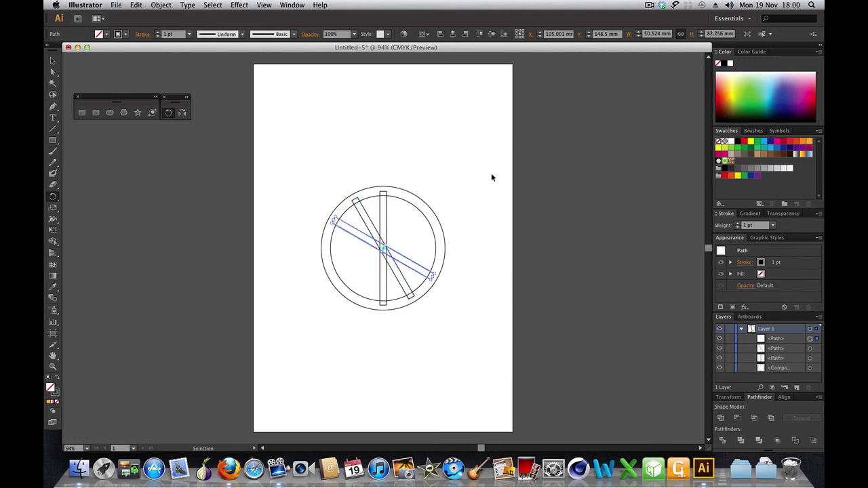
{"action": "key", "text": "super+d"}
{"action": "key", "text": "super+d"}
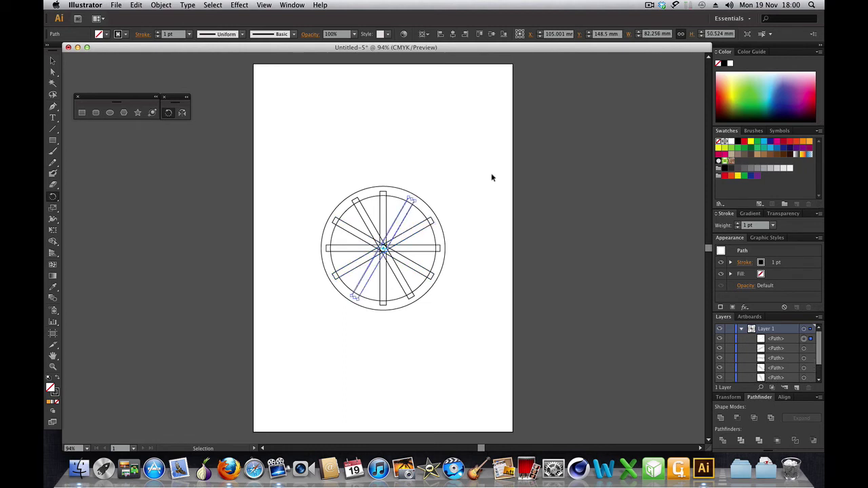
{"action": "key", "text": "r"}
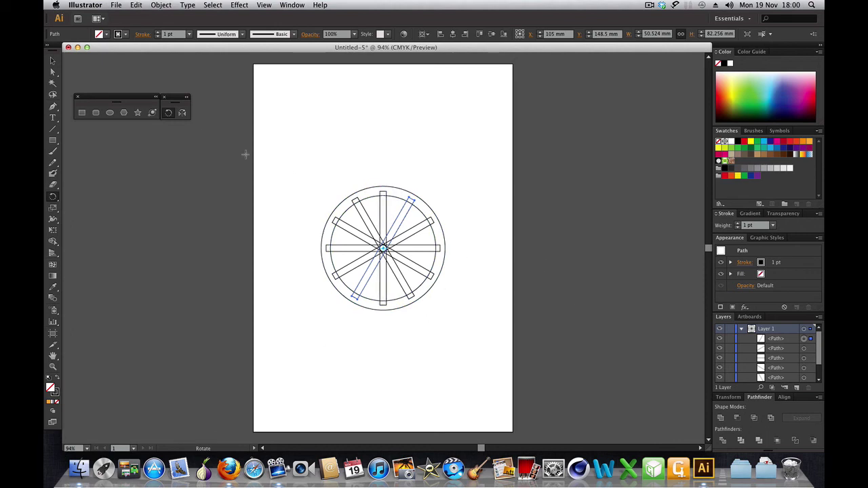
Step: Select the ring and all the bars and unite them into one spoked wheel shape
{"action": "left_click", "coordinate": [53, 61]}
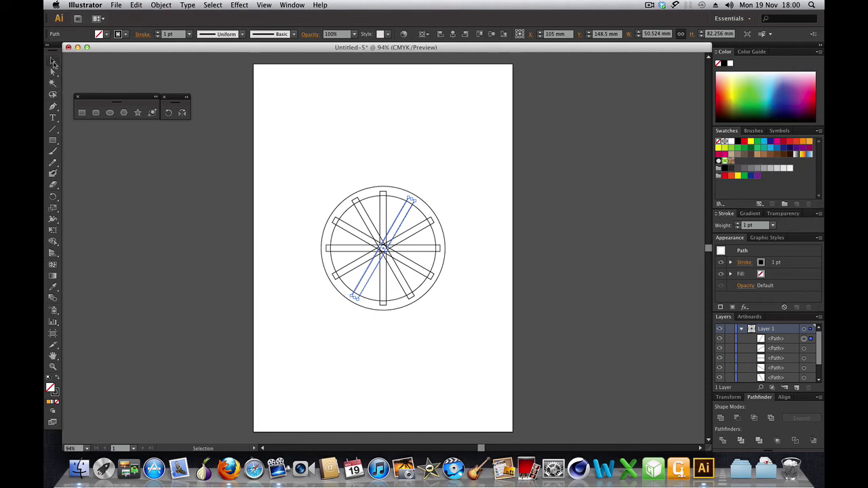
{"action": "left_click_drag", "start_coordinate": [298, 169], "coordinate": [469, 335]}
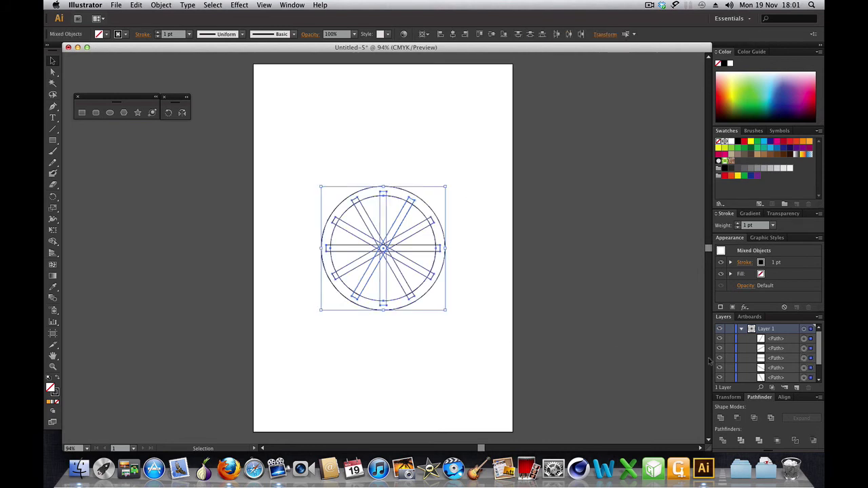
{"action": "left_click", "coordinate": [721, 418]}
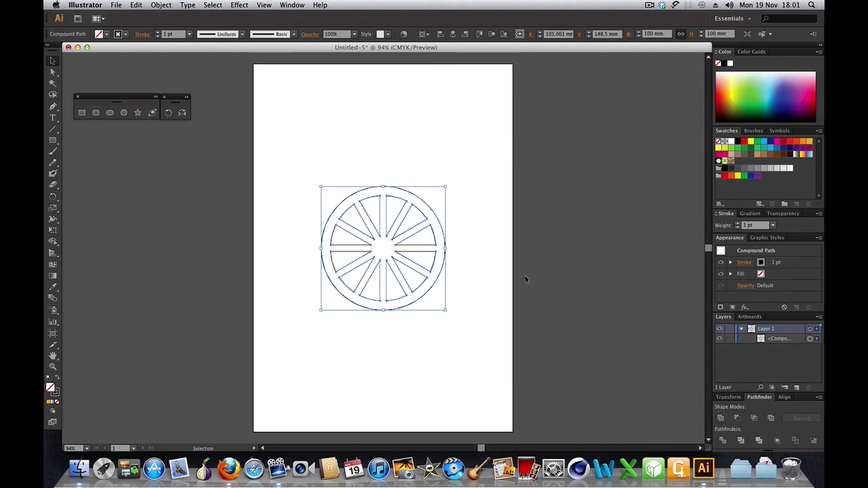
{"action": "left_click", "coordinate": [469, 352]}
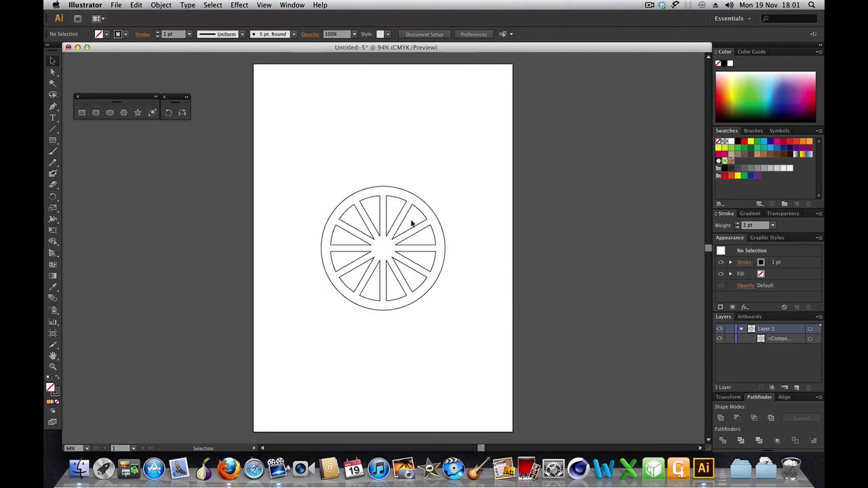
Step: Resize the wheel proportionally to 30 mm wide and 30 mm high, and deselect it
{"action": "left_click", "coordinate": [439, 276]}
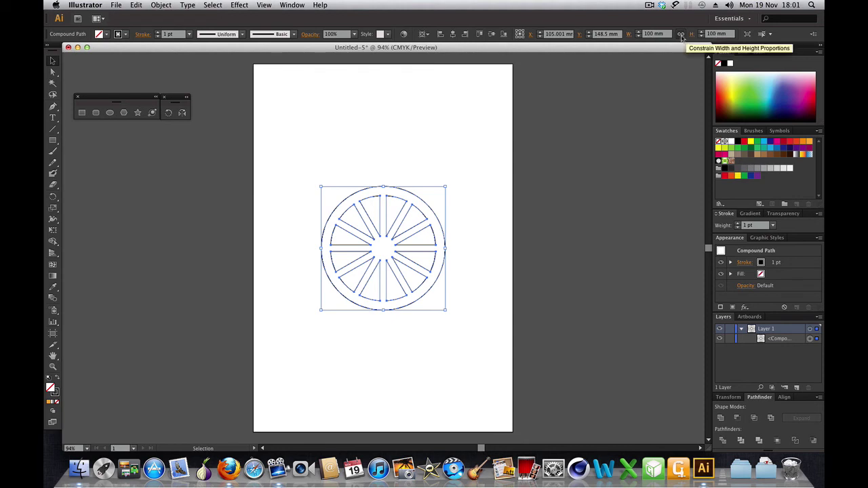
{"action": "left_click", "coordinate": [654, 35]}
{"action": "triple_click", "coordinate": [654, 34]}
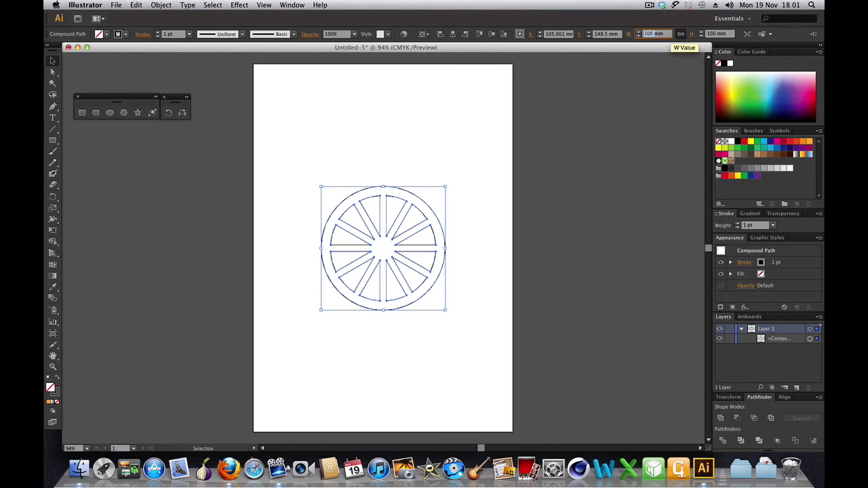
{"action": "type", "text": "3mm"}
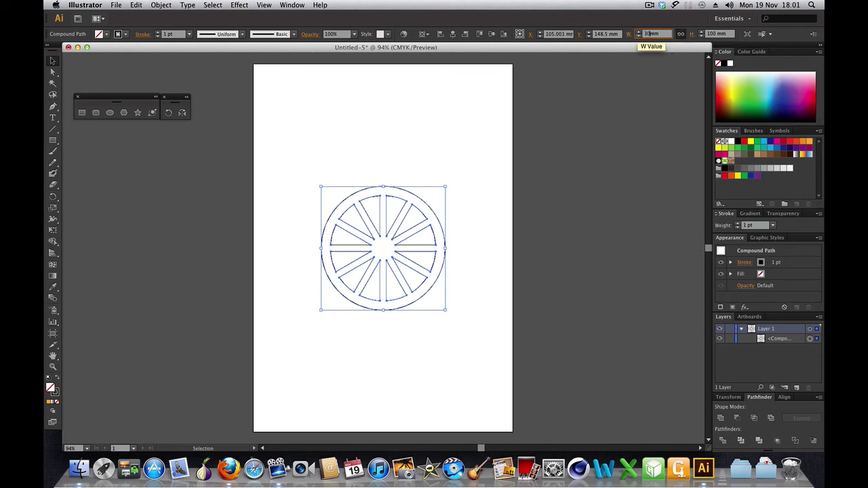
{"action": "key", "text": "Tab"}
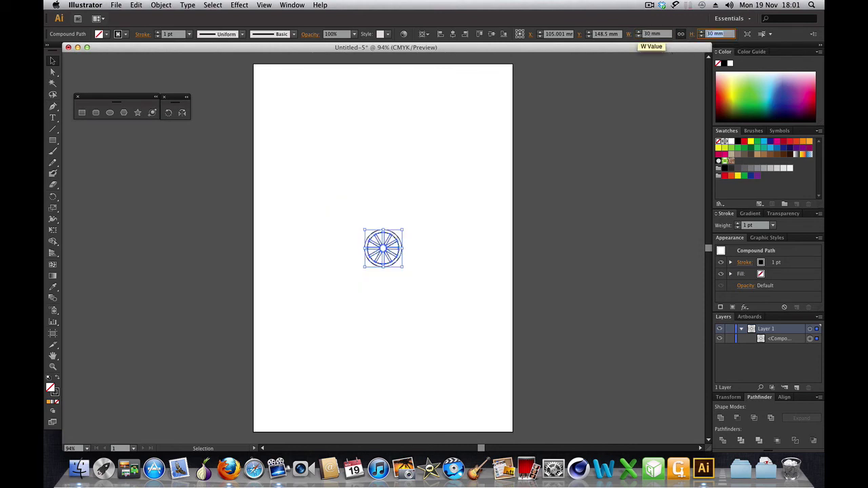
{"action": "left_click", "coordinate": [430, 250]}
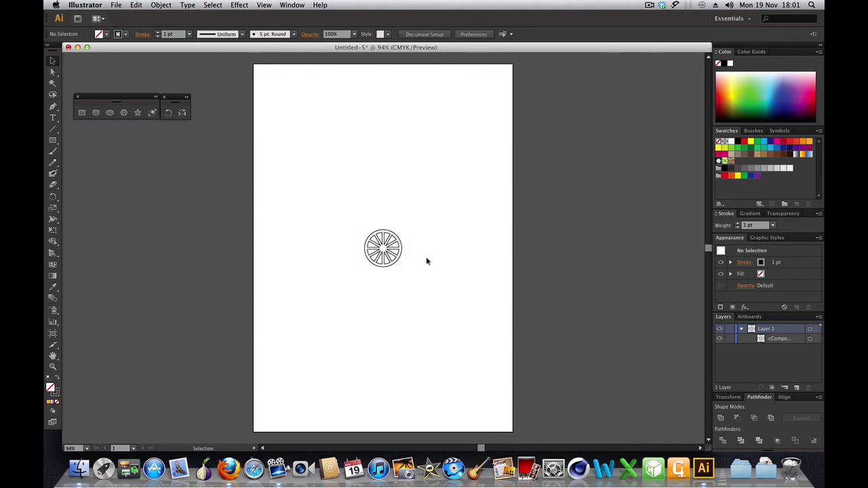
Step: Move the wheel near the artboard's upper-left corner, to about X 36.5 mm, Y 60 mm, and leave it selected
{"action": "left_click_drag", "start_coordinate": [387, 251], "coordinate": [301, 141]}
{"action": "left_click", "coordinate": [343, 151]}
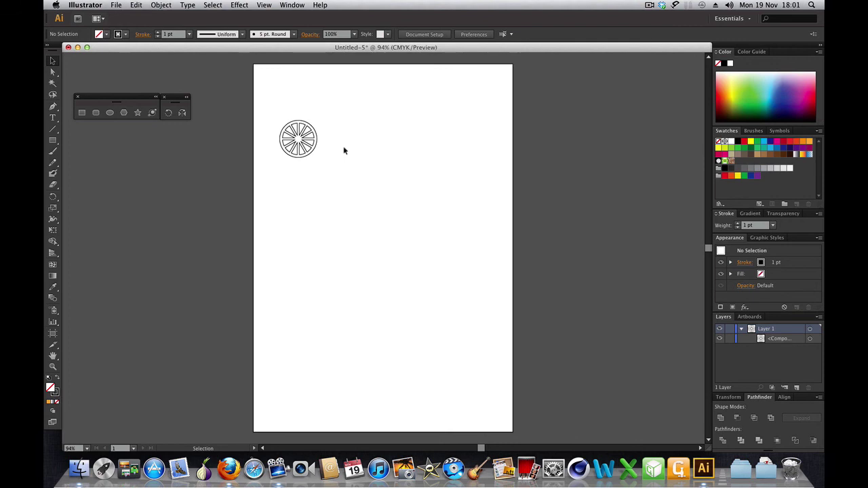
{"action": "left_click", "coordinate": [306, 146]}
{"action": "left_click", "coordinate": [362, 167]}
{"action": "left_click", "coordinate": [304, 146]}
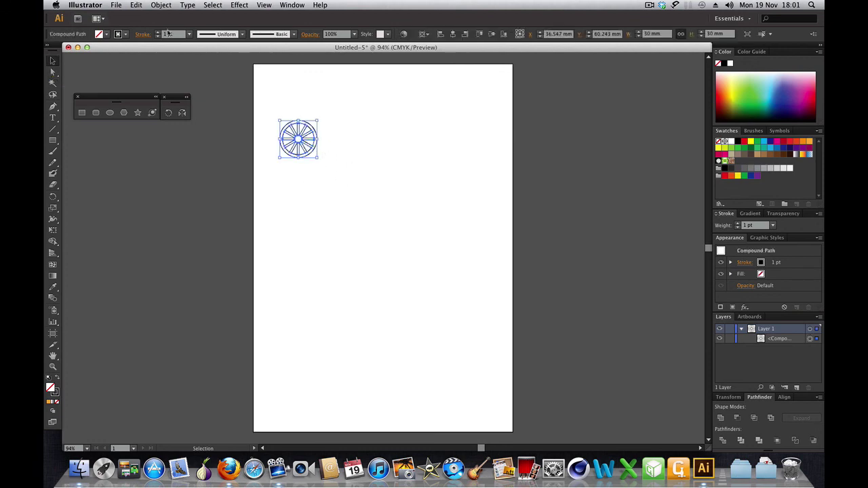
Step: Export the artwork to the Desktop as Untitled-5.dxf in AutoCAD Interchange File format, accepting the 2004/2005/2006 version and 1 millimetre = 1 unit scale
{"action": "left_click", "coordinate": [118, 7]}
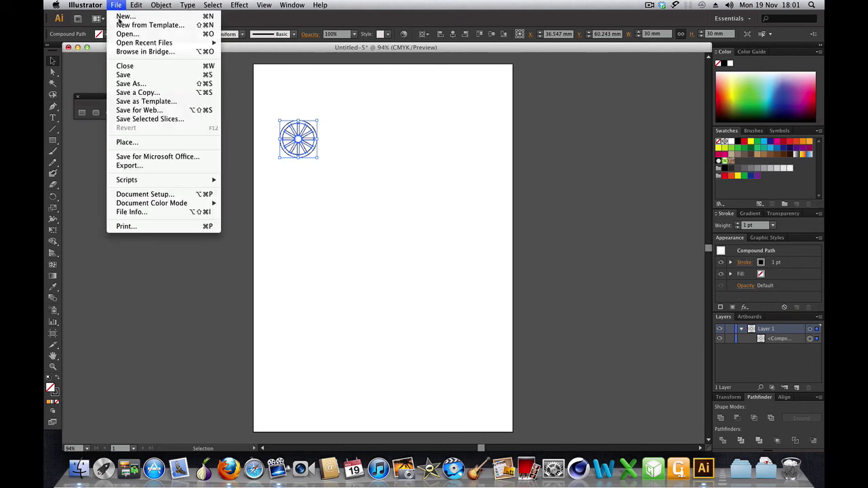
{"action": "left_click", "coordinate": [131, 165]}
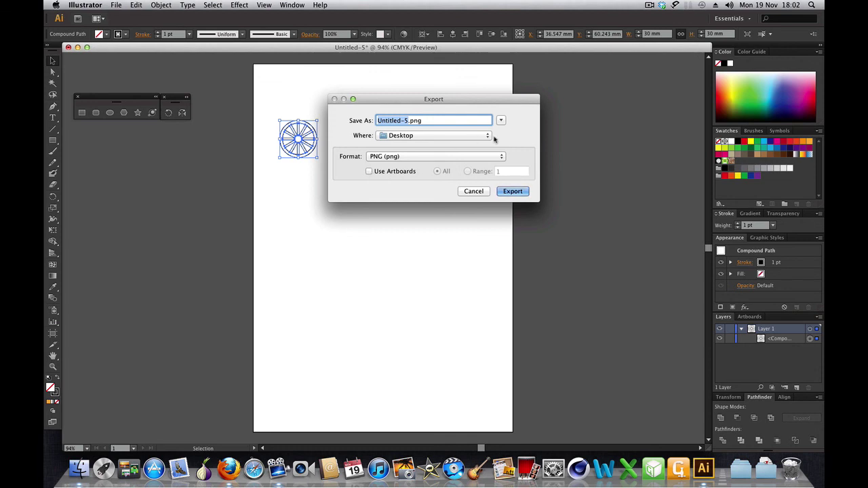
{"action": "left_click", "coordinate": [502, 159]}
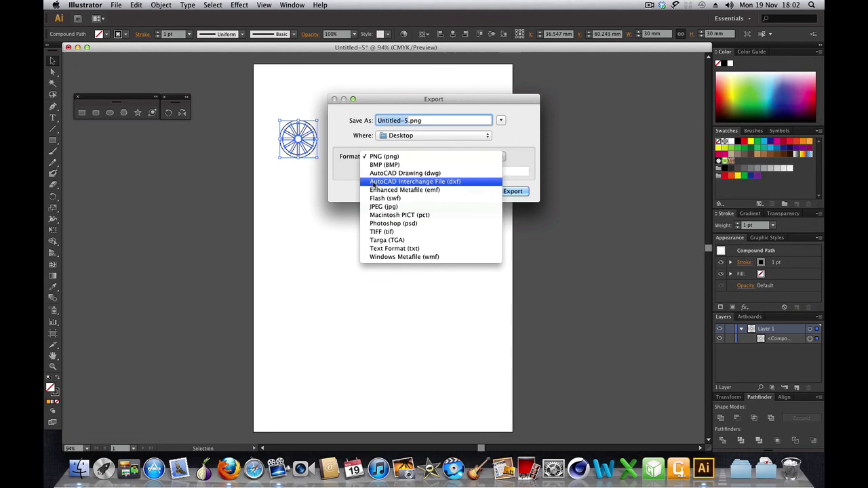
{"action": "left_click", "coordinate": [460, 185]}
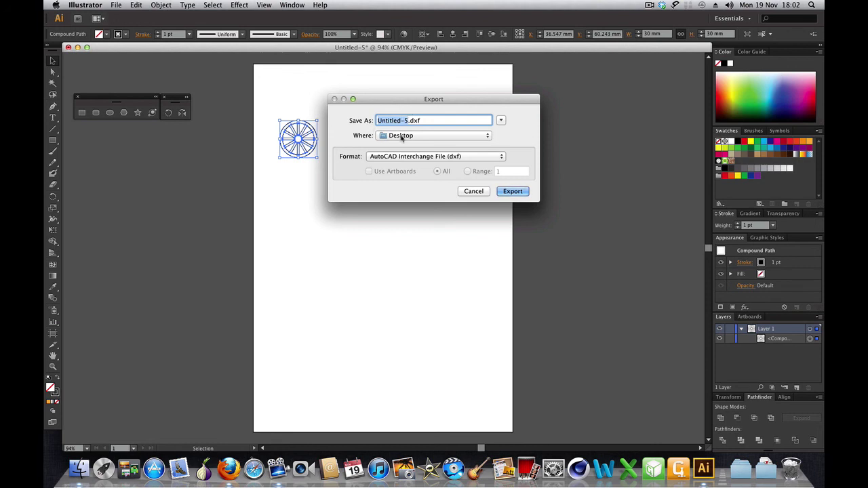
{"action": "left_click", "coordinate": [514, 192]}
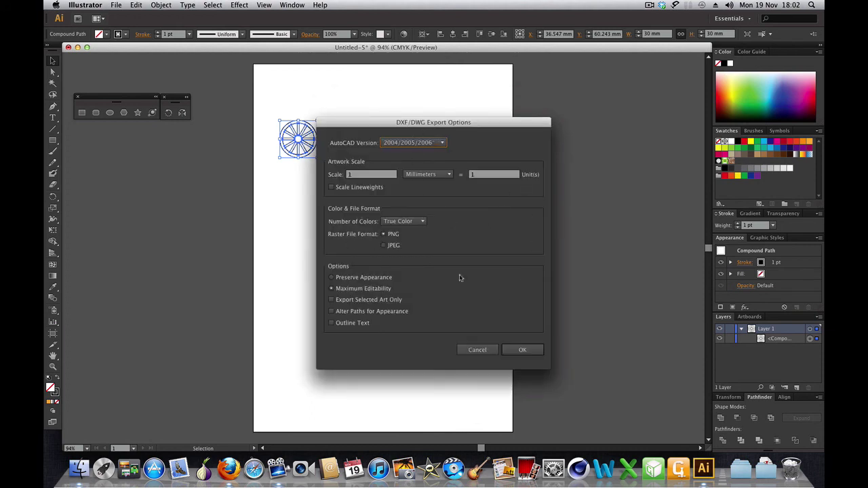
{"action": "left_click", "coordinate": [522, 351]}
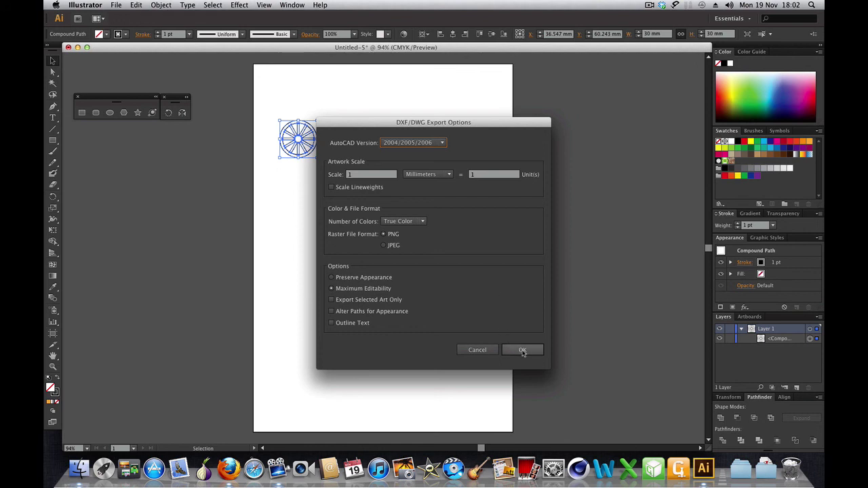